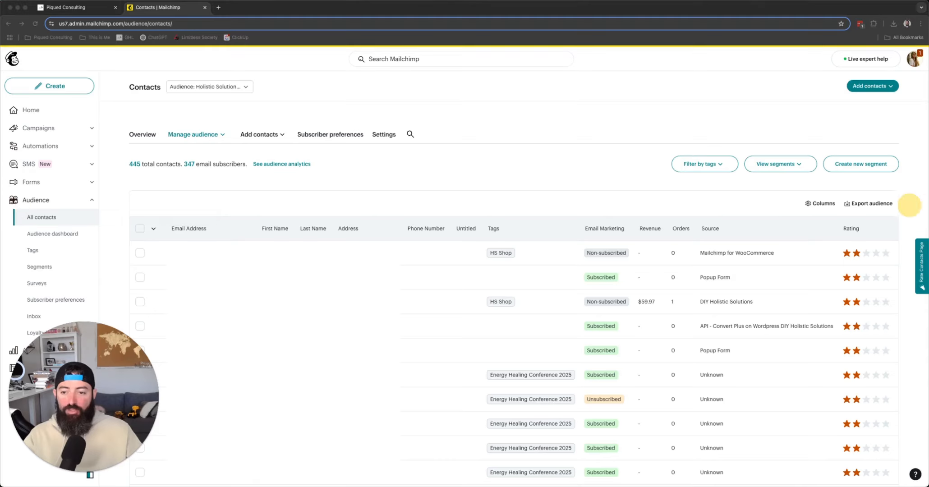
Show all contacts of the Holistic Solutions Non- Buyers List audience.
left_click(40, 217)
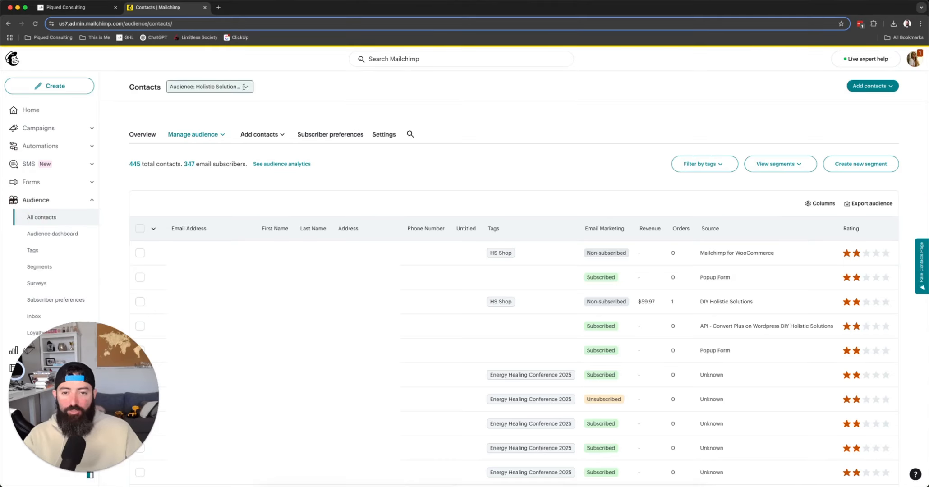
left_click(209, 86)
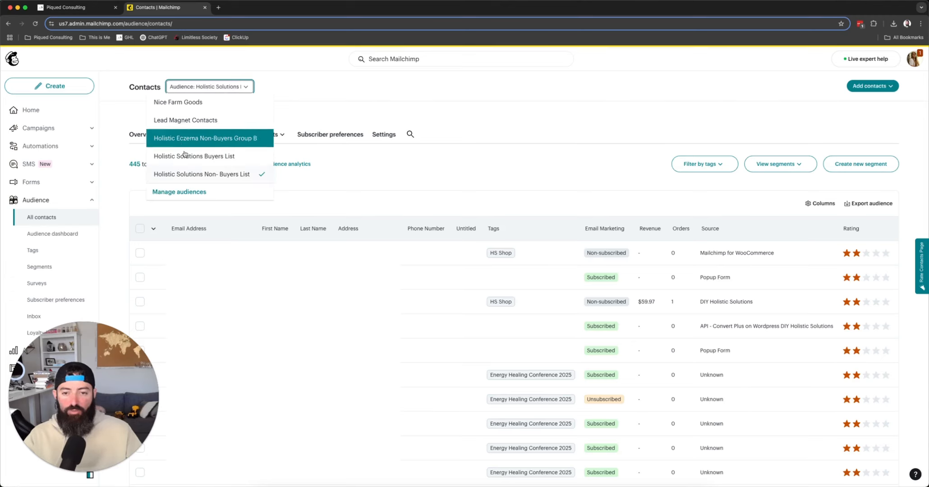
left_click(195, 175)
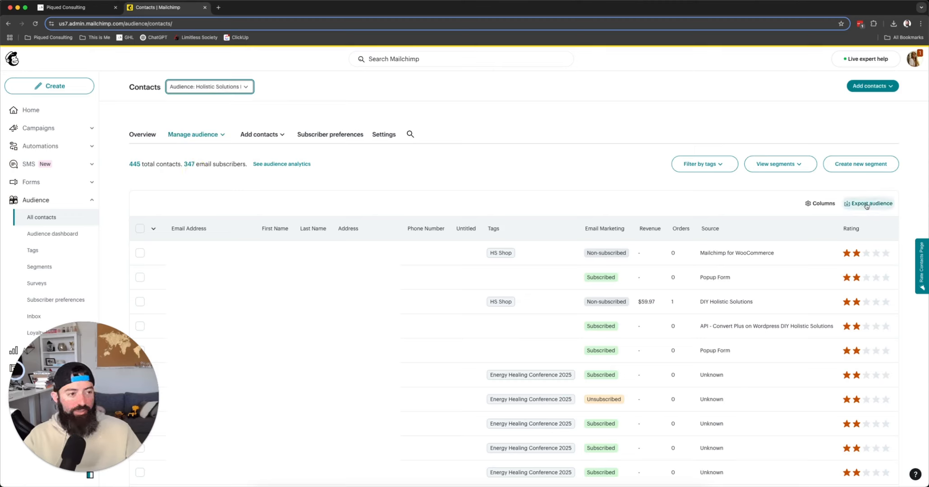
Check the notification for the audience export and open the downloaded audience_export_f95d99eff7 folder in Finder.
left_click(914, 58)
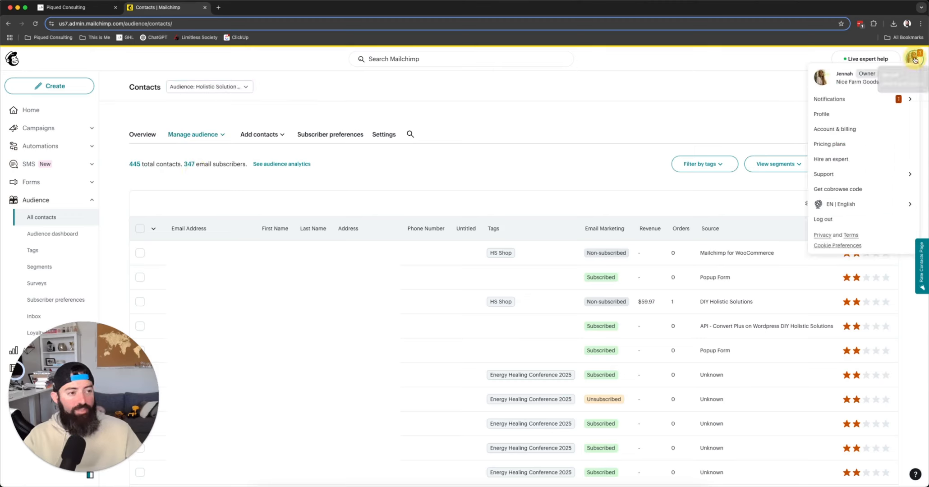
left_click(854, 100)
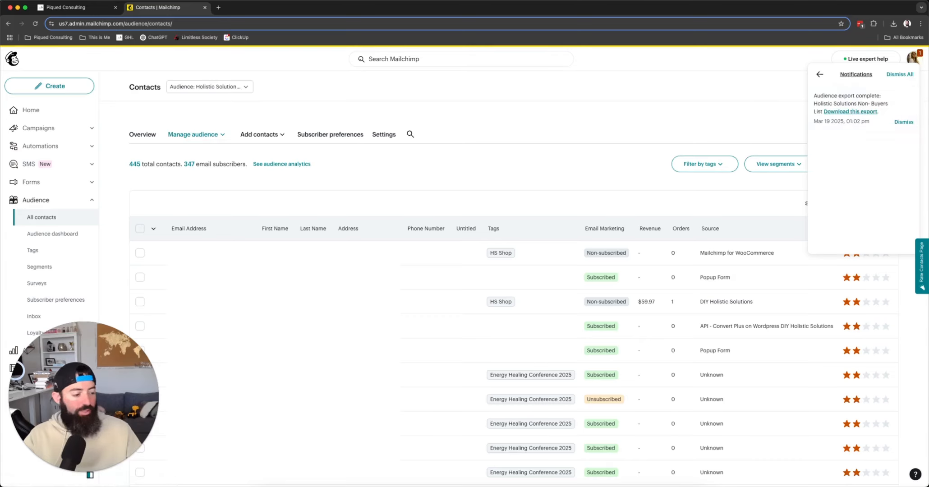
left_click(264, 486)
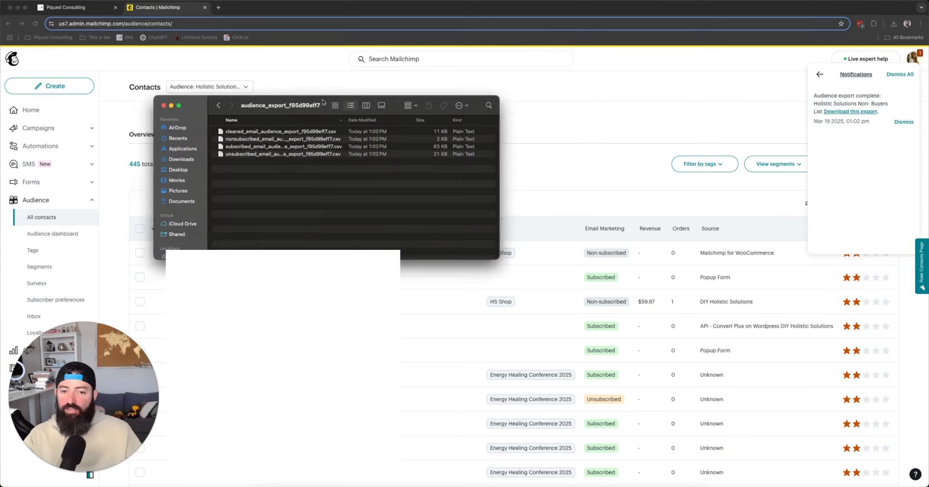
Review which CSV files the audience export contains: cleaned, nonsubscribed, subscribed and unsubscribed.
left_click(274, 120)
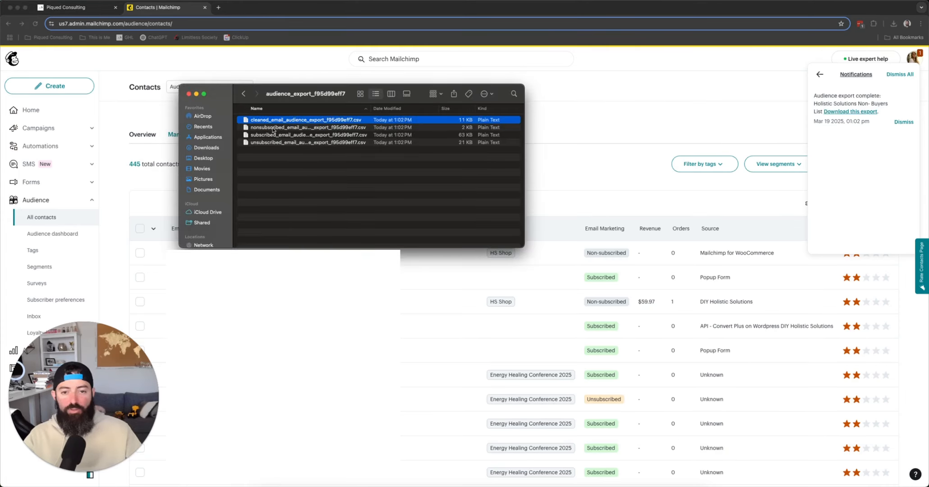
left_click(274, 127)
left_click(275, 135)
left_click(284, 165)
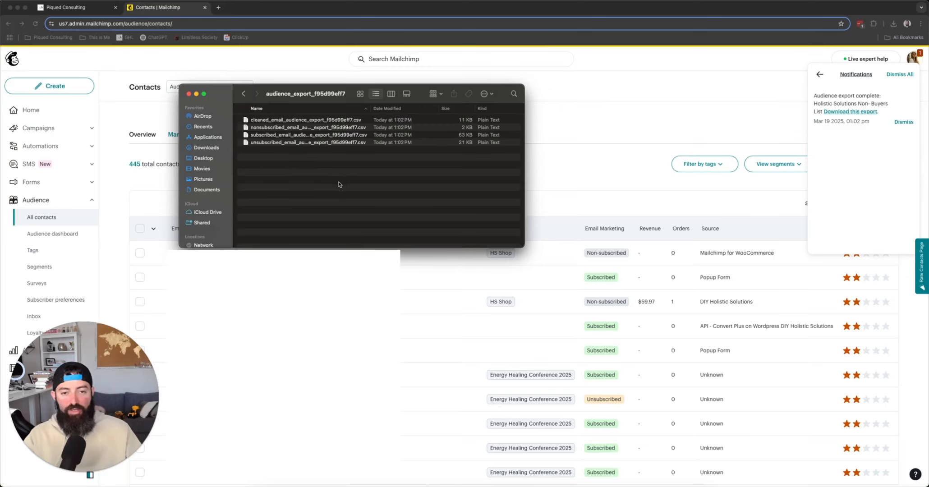
left_click(273, 121)
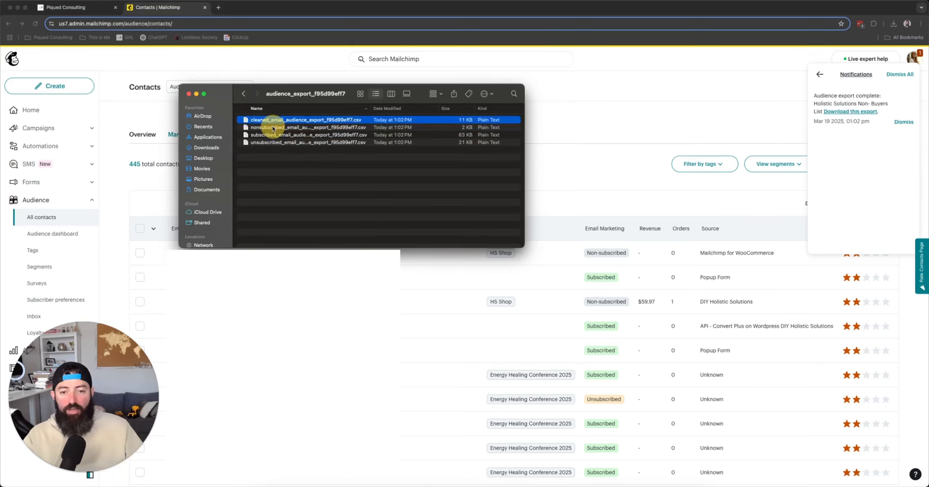
left_click(275, 128)
left_click(276, 135)
left_click(277, 143)
left_click(278, 172)
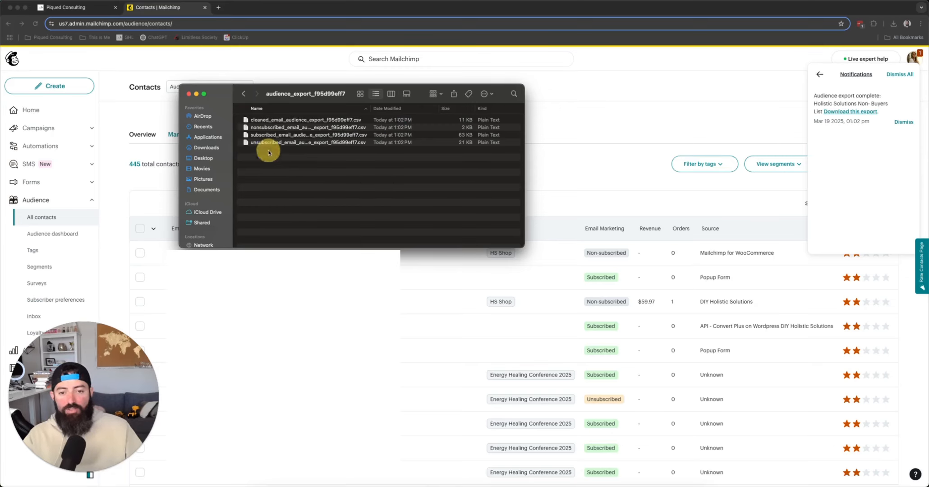
Compare the cleaned, nonsubscribed, unsubscribed and subscribed CSV files to decide which contacts should be imported.
left_click(267, 120)
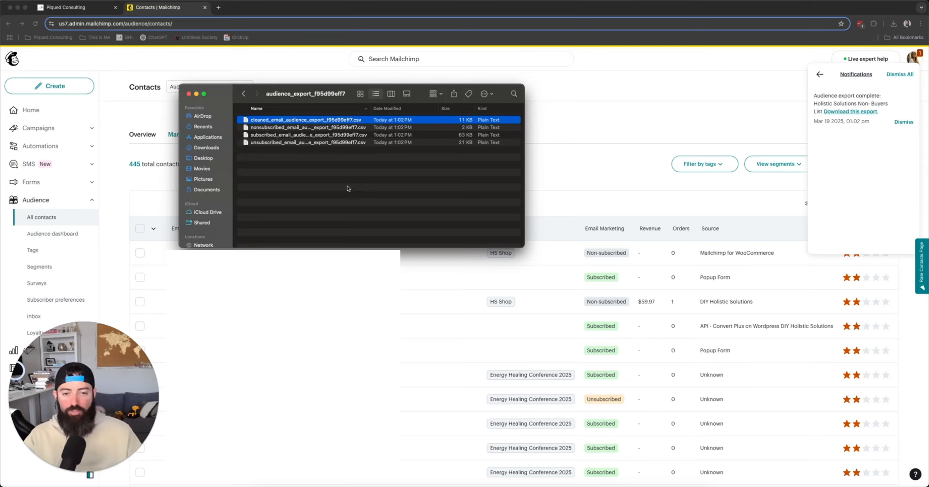
left_click(246, 128)
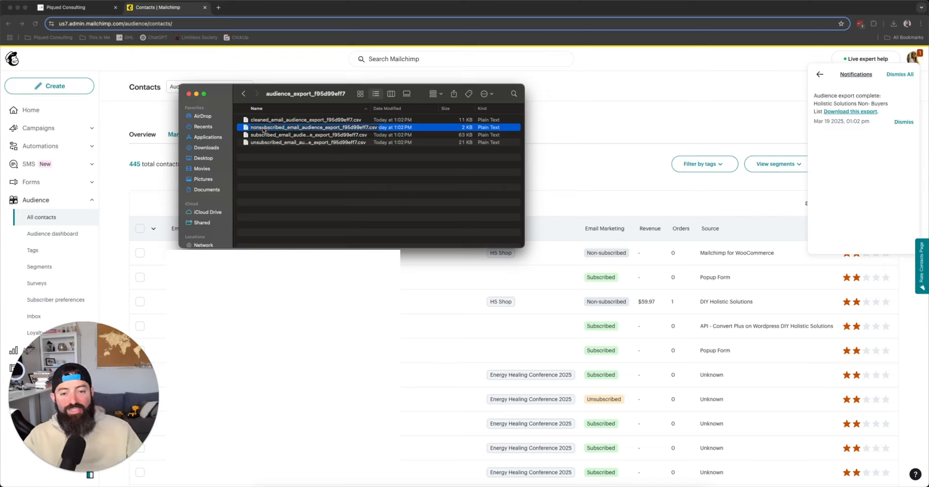
left_click(263, 143)
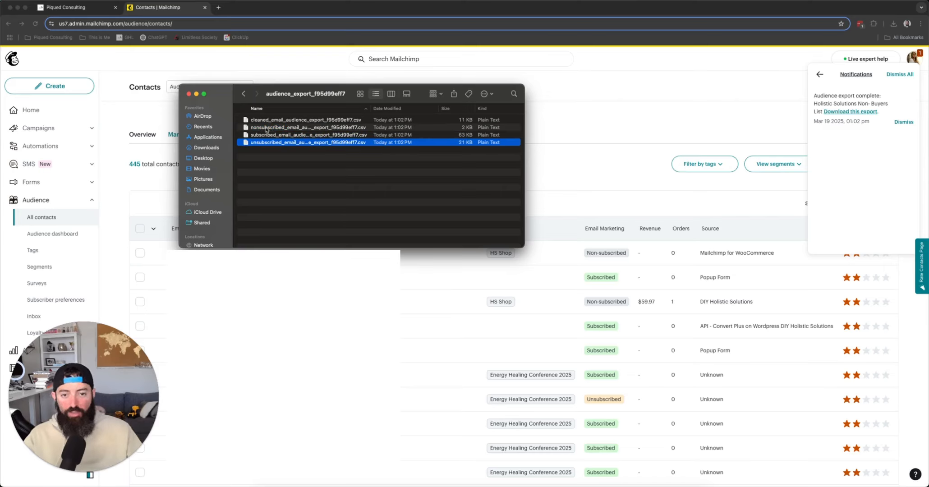
left_click(307, 166)
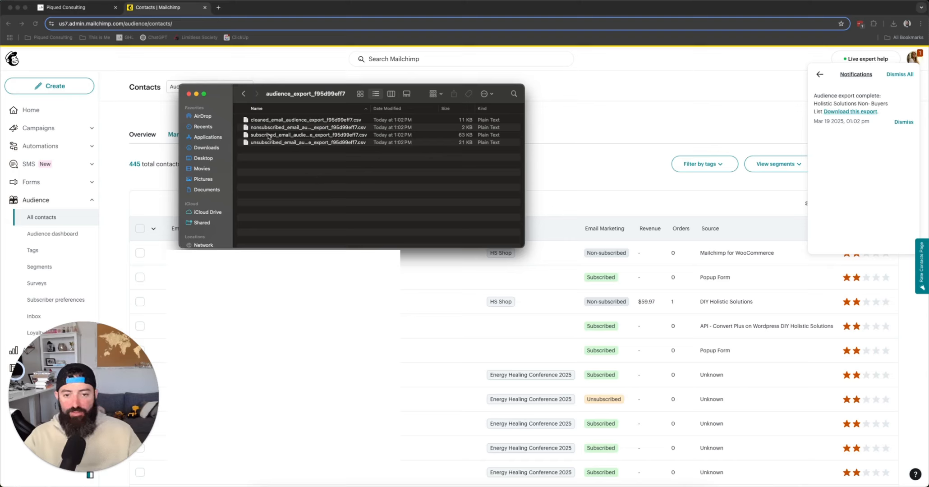
left_click(266, 128)
left_click(329, 197)
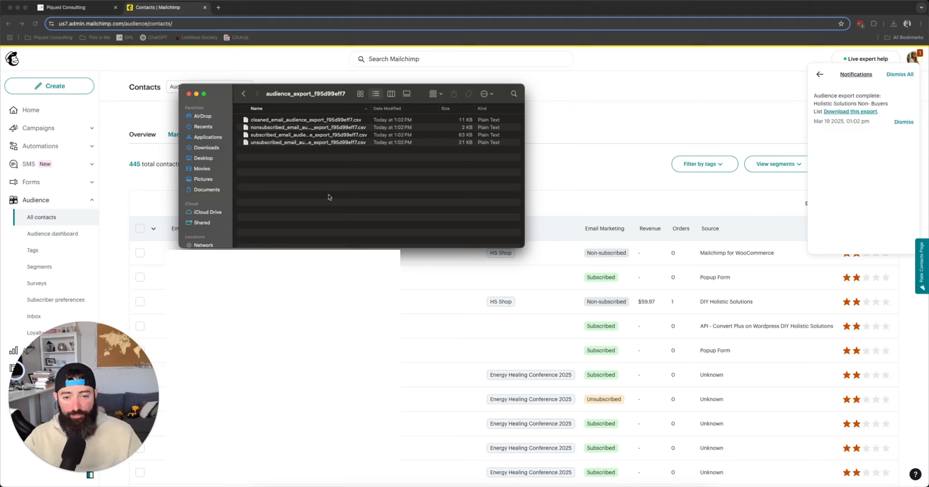
left_click(285, 134)
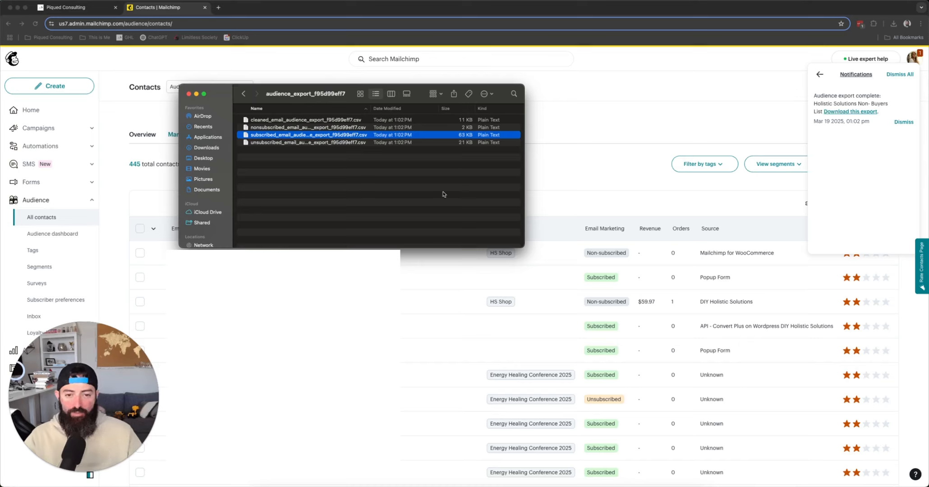
left_click(264, 144)
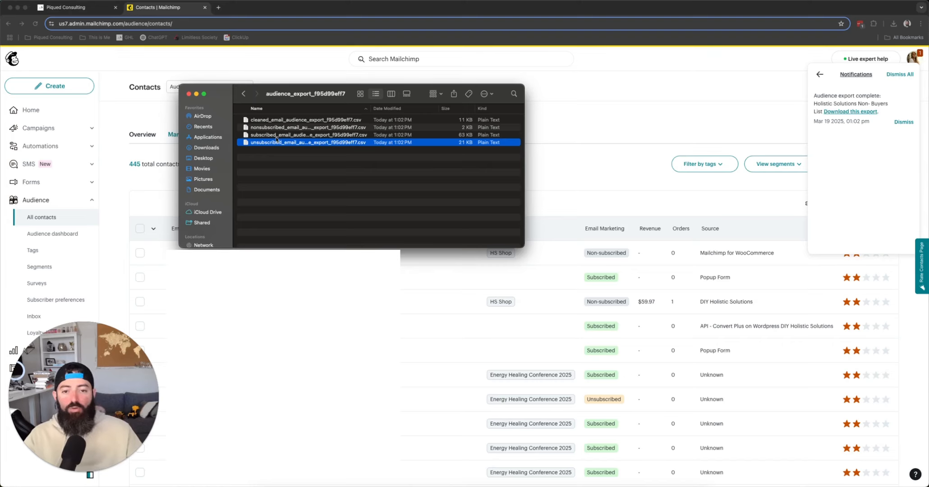
left_click(274, 135)
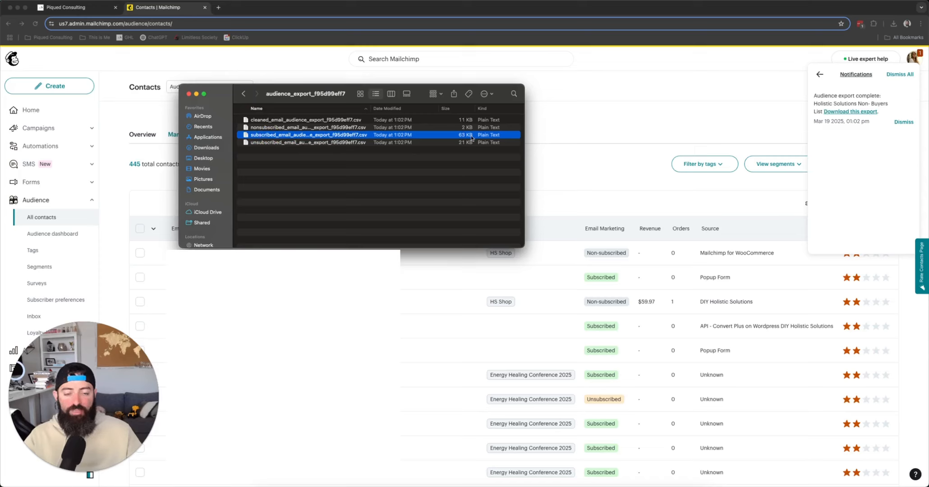
left_click(263, 128)
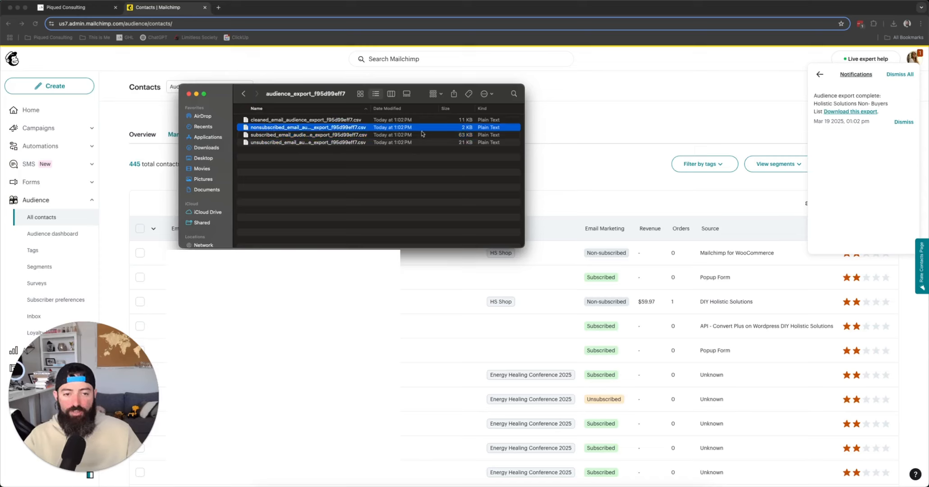
left_click(333, 135)
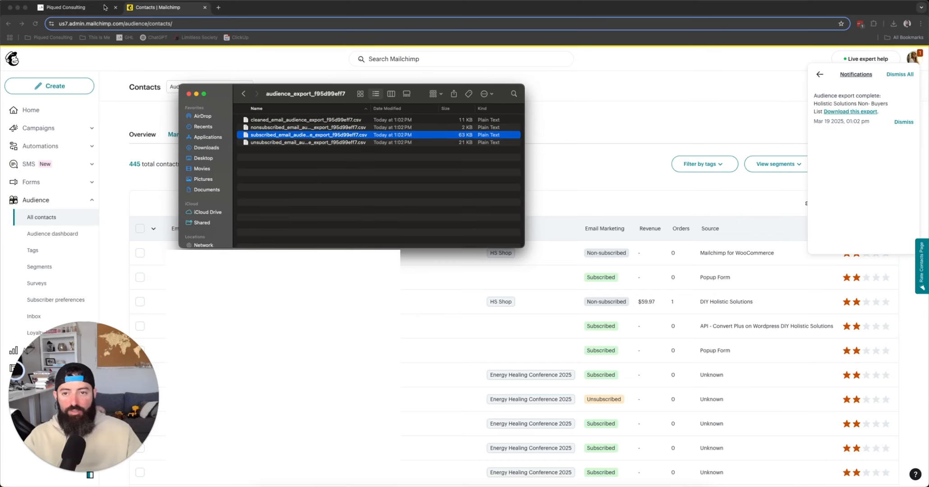
Switch to Piqued Consulting, start an import with Contacts as the object, dismiss the welcome message and continue to the file upload.
left_click(89, 10)
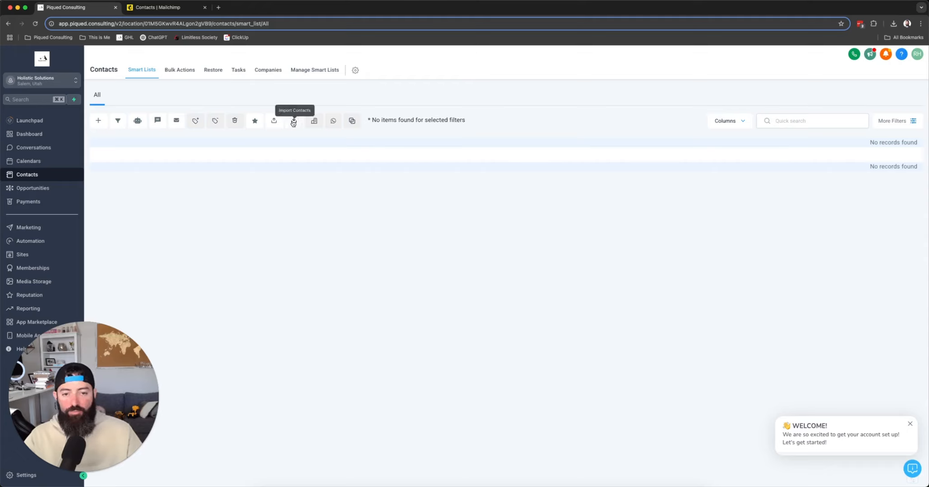
left_click(40, 174)
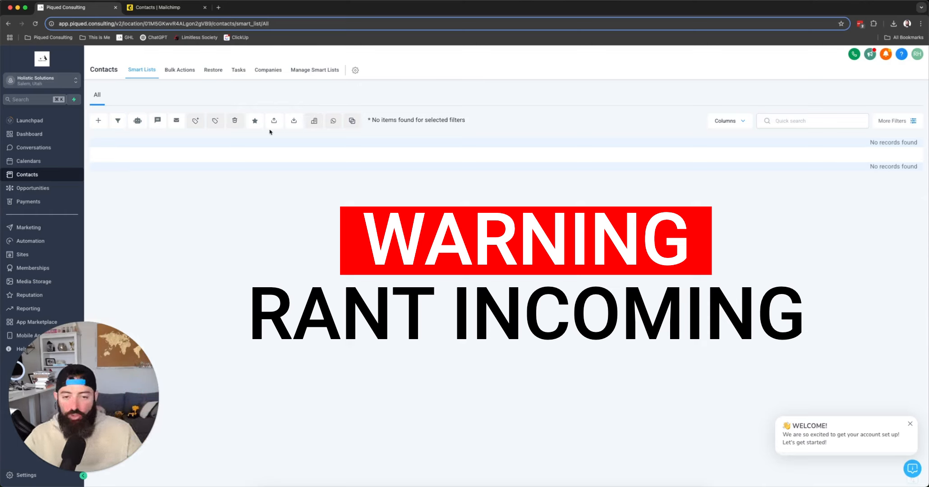
left_click(294, 123)
left_click(162, 186)
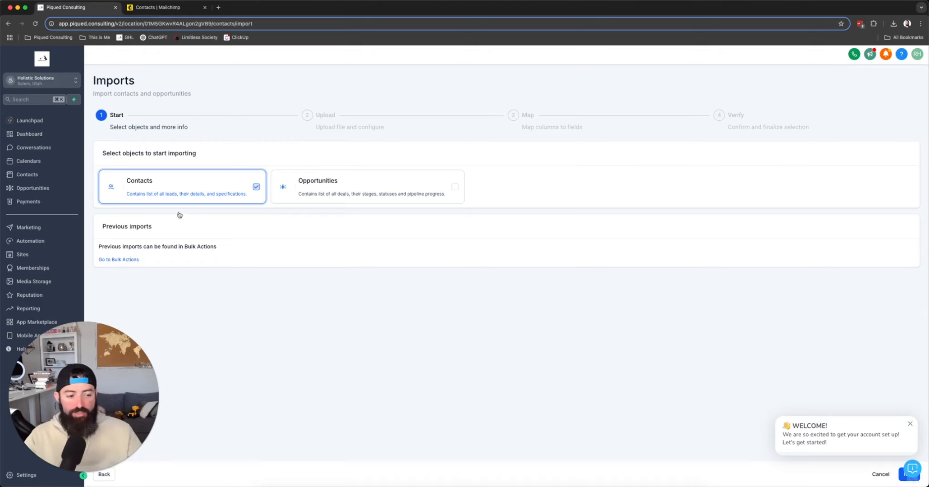
left_click(909, 426)
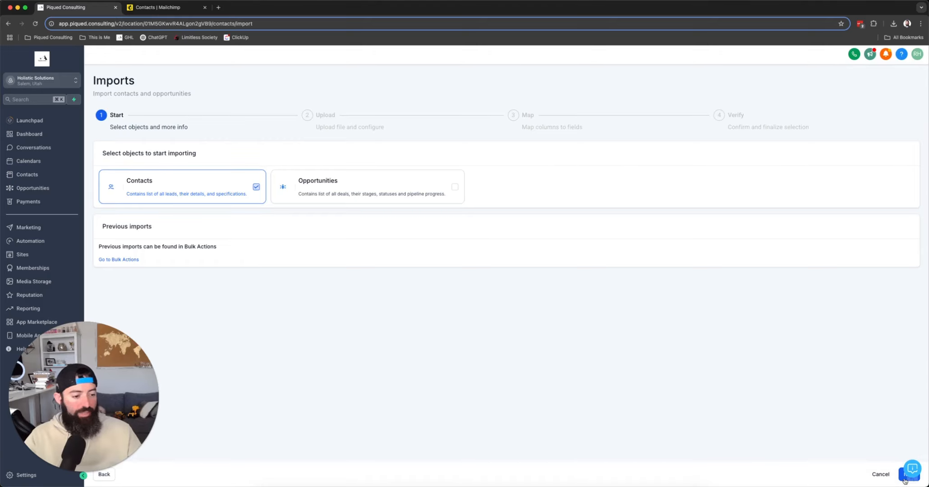
left_click(906, 475)
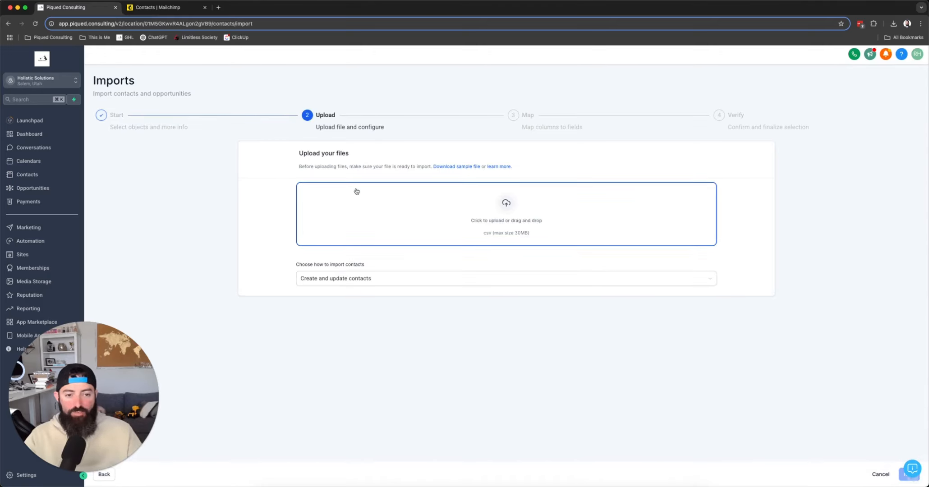
Upload subscribed_email_audience_export_f95d99eff7.csv from the audience_export_f95d99eff7 folder in Downloads.
left_click(506, 207)
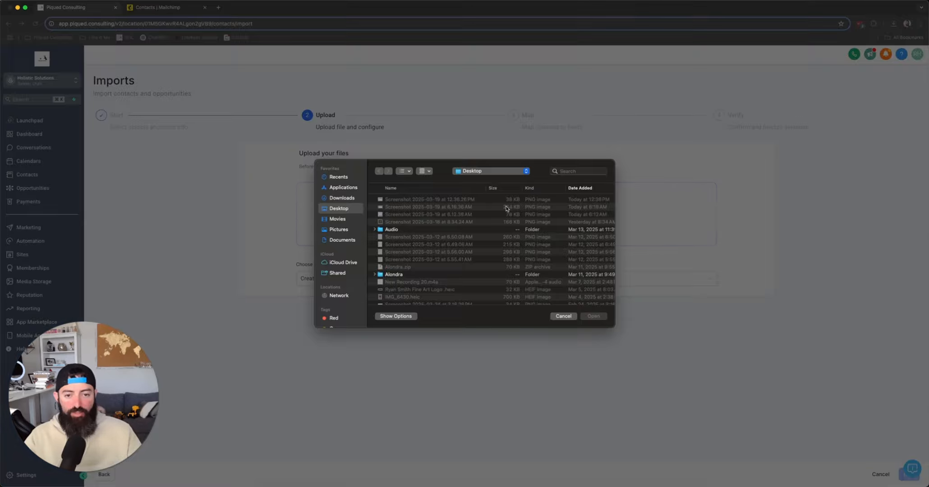
left_click(342, 199)
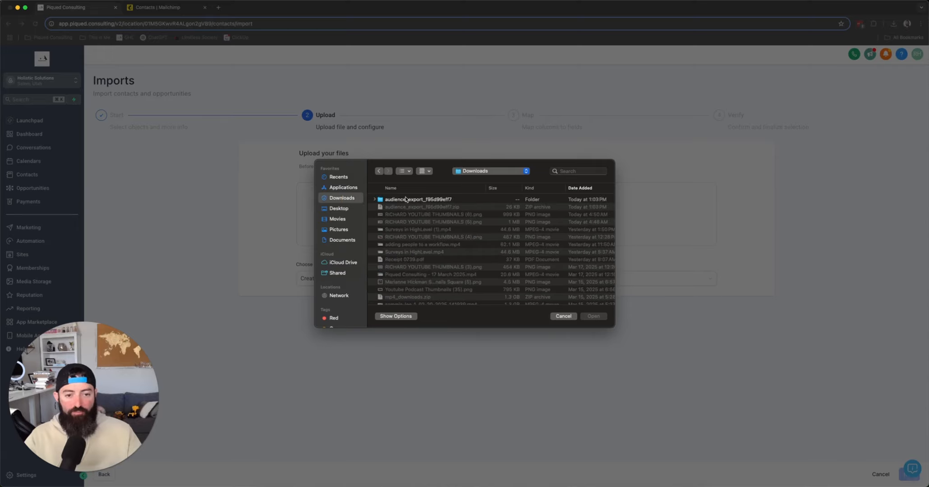
double_click(413, 199)
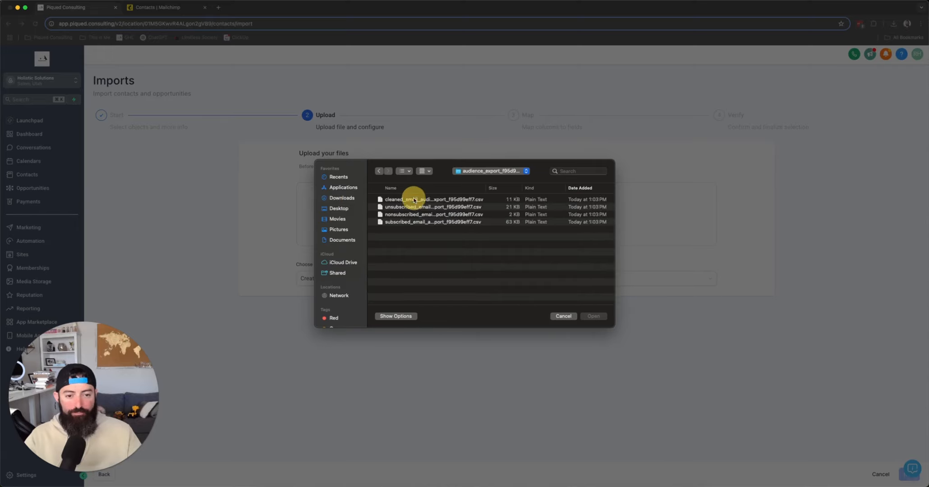
left_click(401, 223)
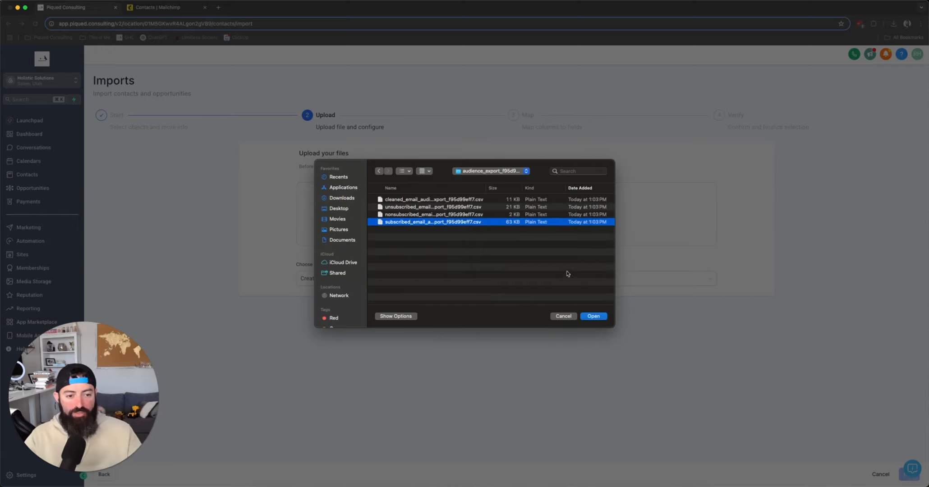
left_click(595, 317)
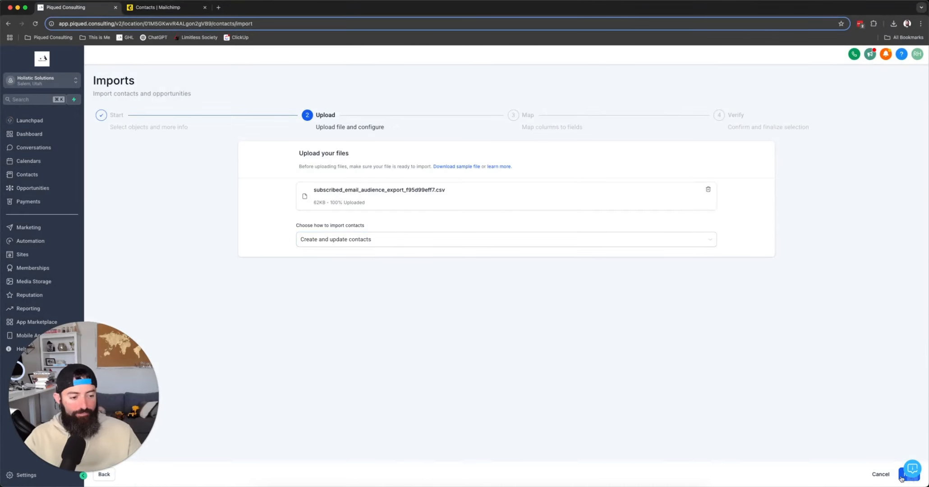
Check the import mode choices, keep "Create and update contacts" and continue to the column mapping.
left_click(436, 237)
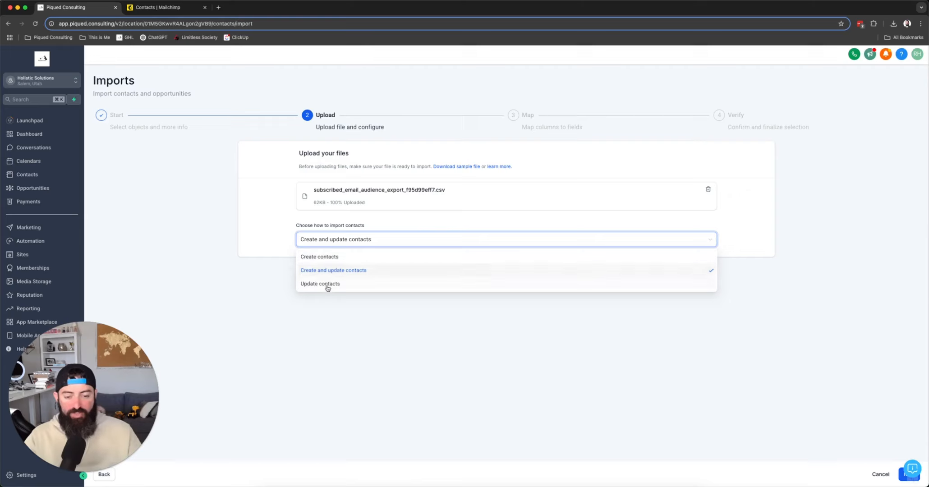
left_click(369, 354)
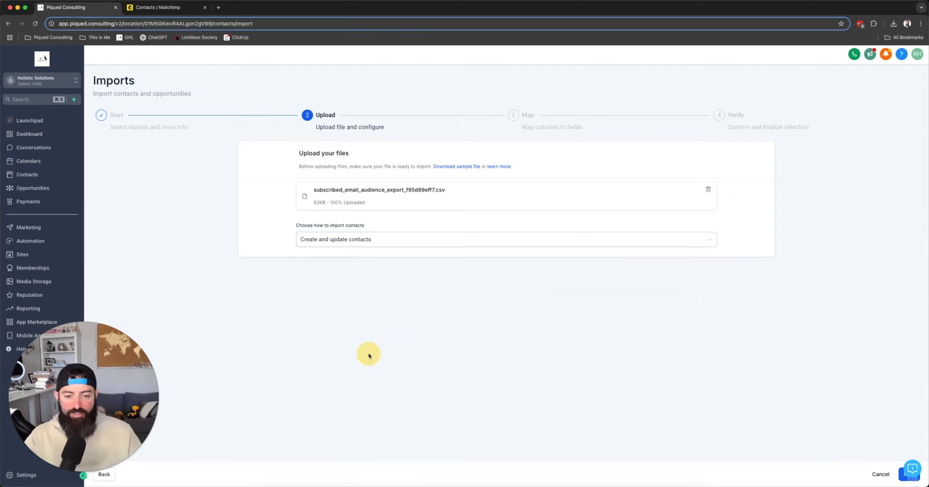
left_click(903, 476)
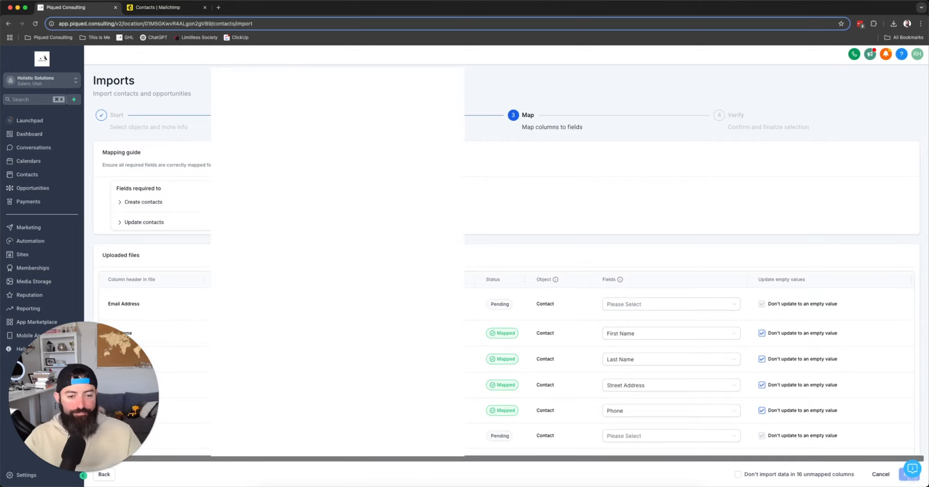
Map the Email Address column of the uploaded file to the Email contact field.
scroll(542, 270, "down", 3)
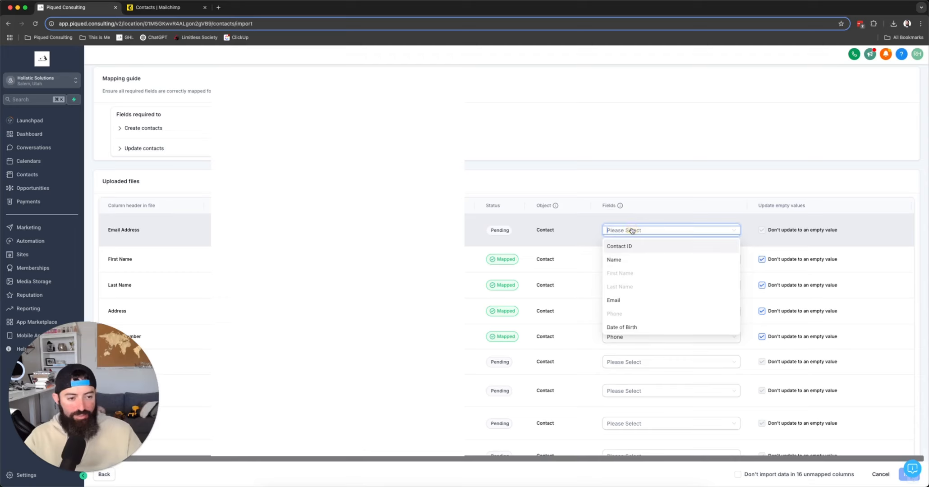
left_click(631, 299)
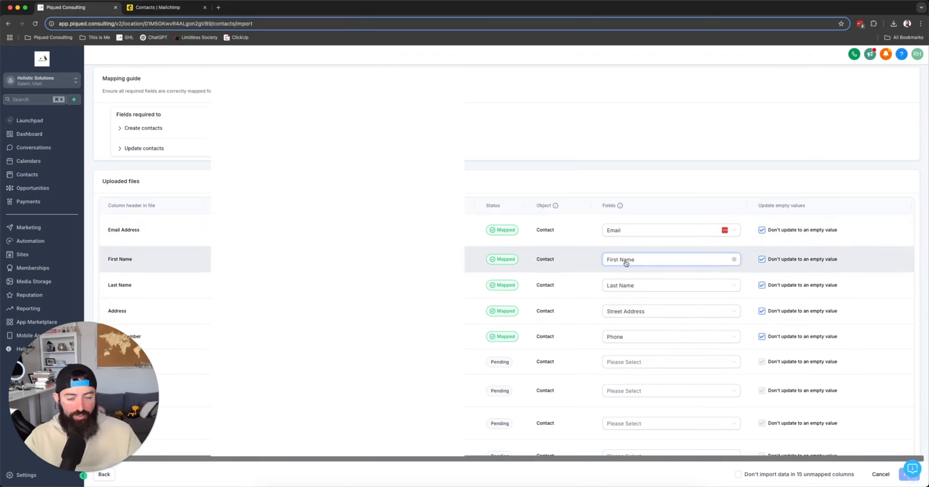
Review how all columns of the uploaded file are mapped to contact fields, from Email Address through TAGS.
scroll(624, 264, "down", 1)
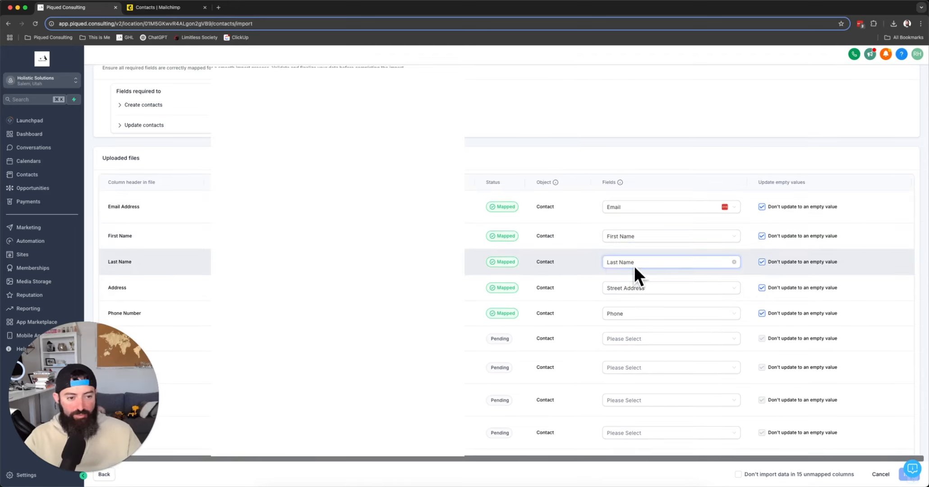
scroll(624, 266, "down", 1)
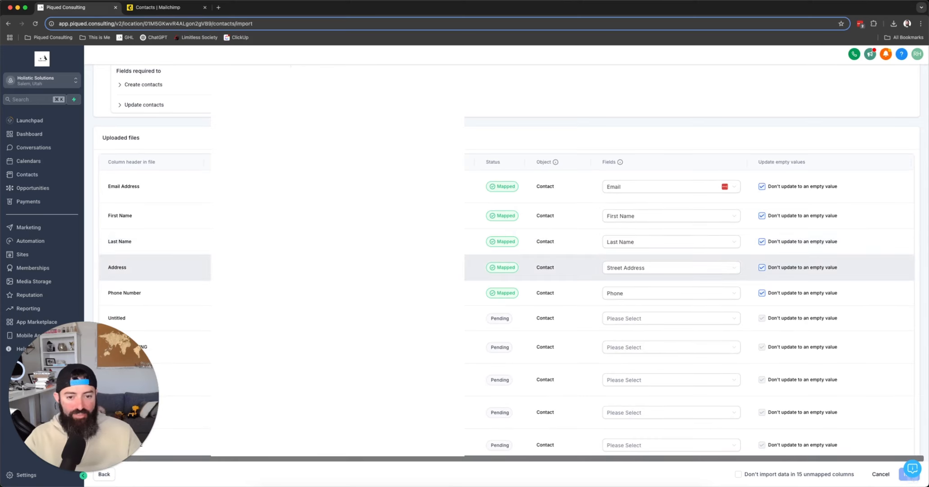
scroll(496, 271, "down", 2)
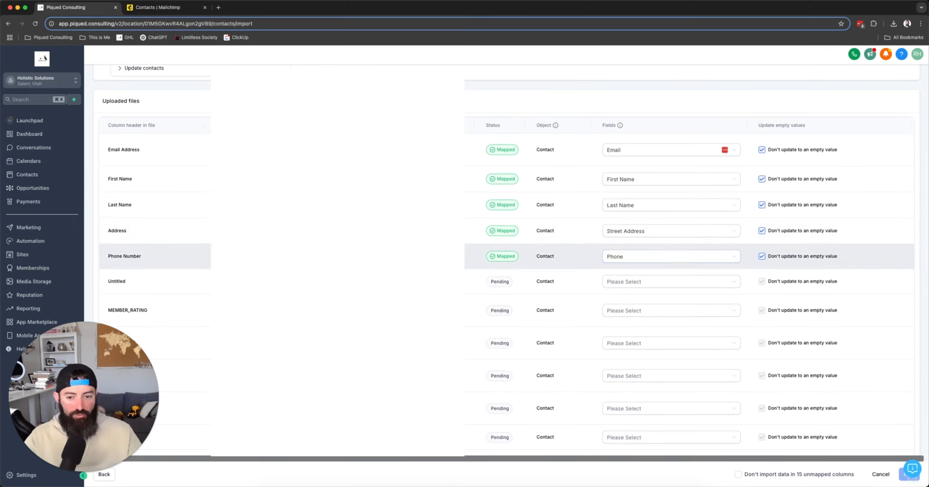
scroll(633, 257, "down", 4)
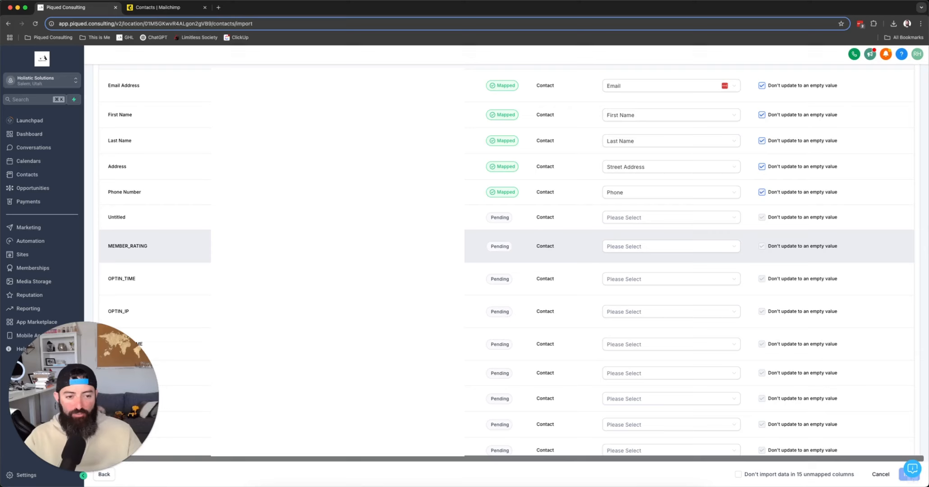
scroll(634, 270, "down", 2)
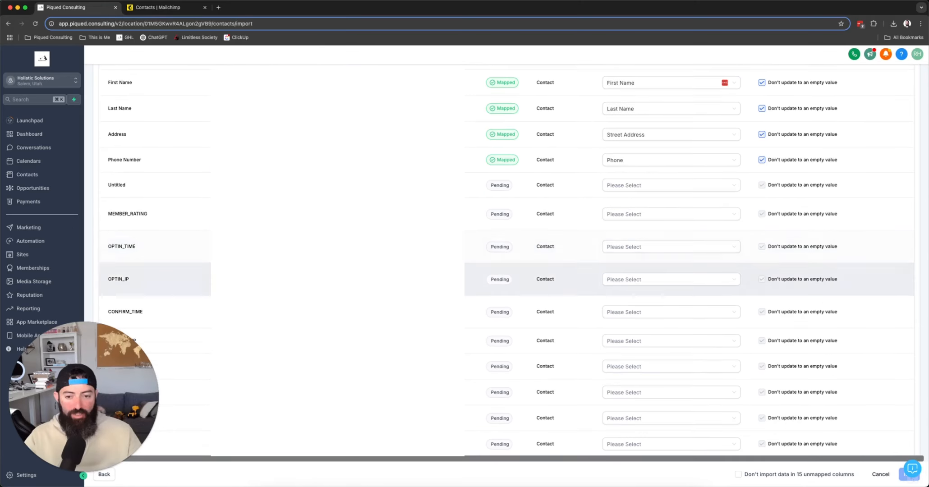
scroll(634, 271, "down", 8)
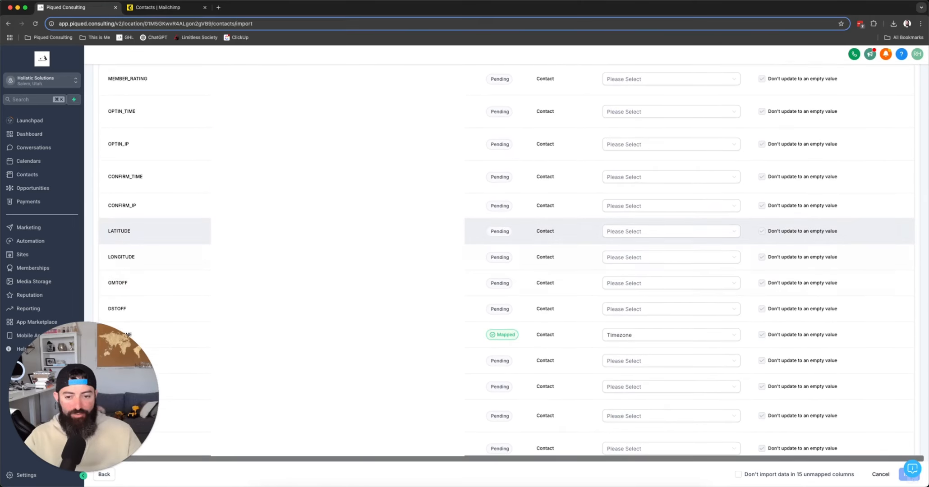
scroll(634, 235, "down", 6)
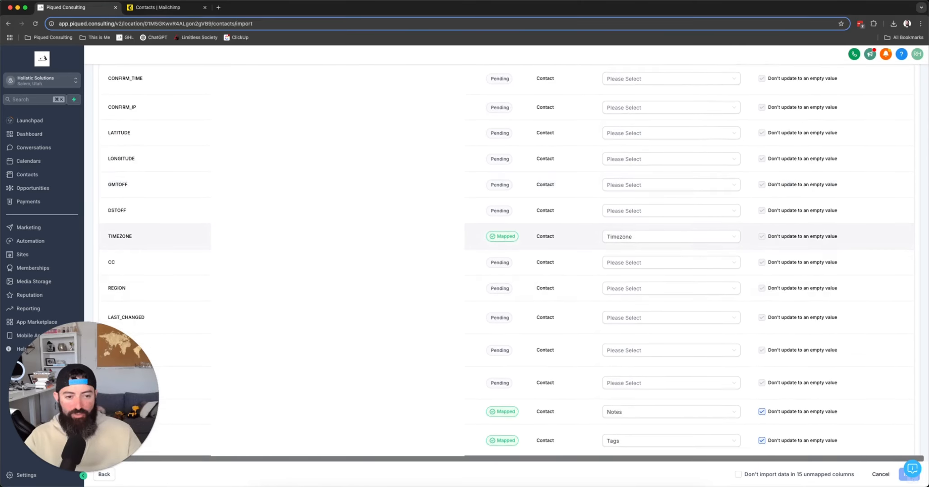
scroll(627, 235, "down", 1)
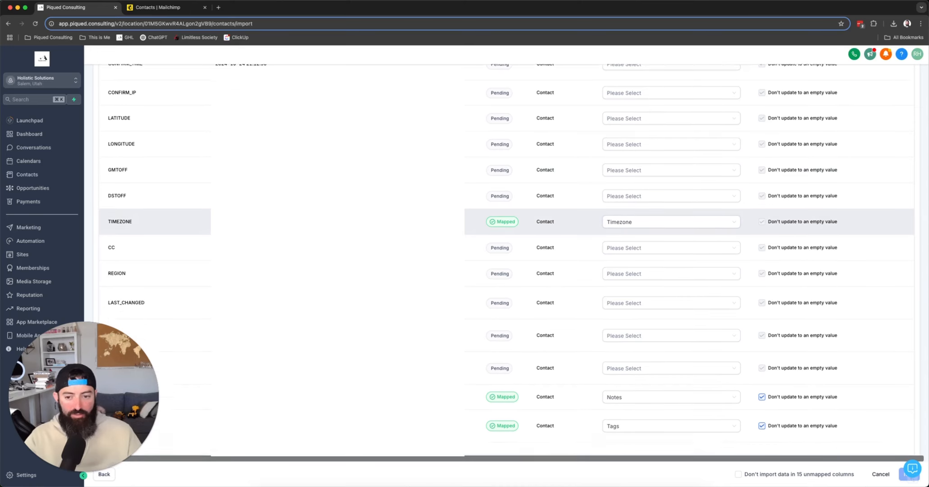
scroll(627, 217, "down", 1)
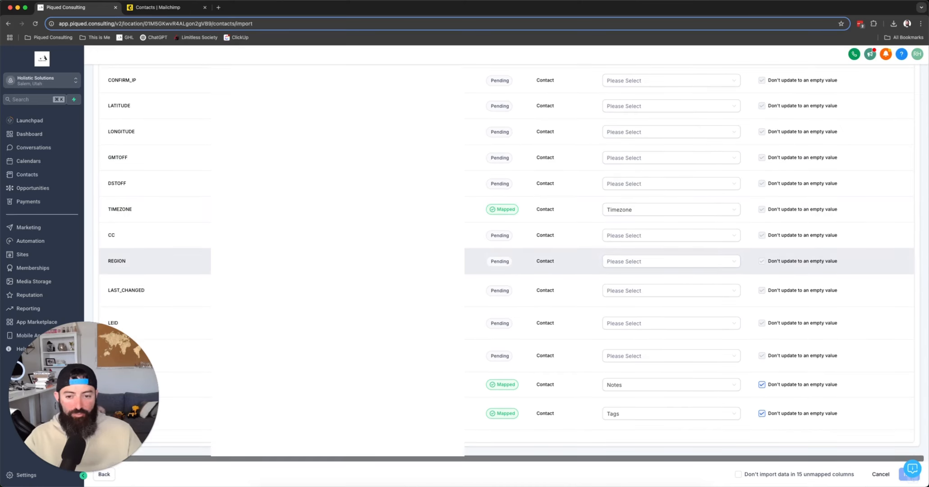
left_click_drag(134, 436, 149, 235)
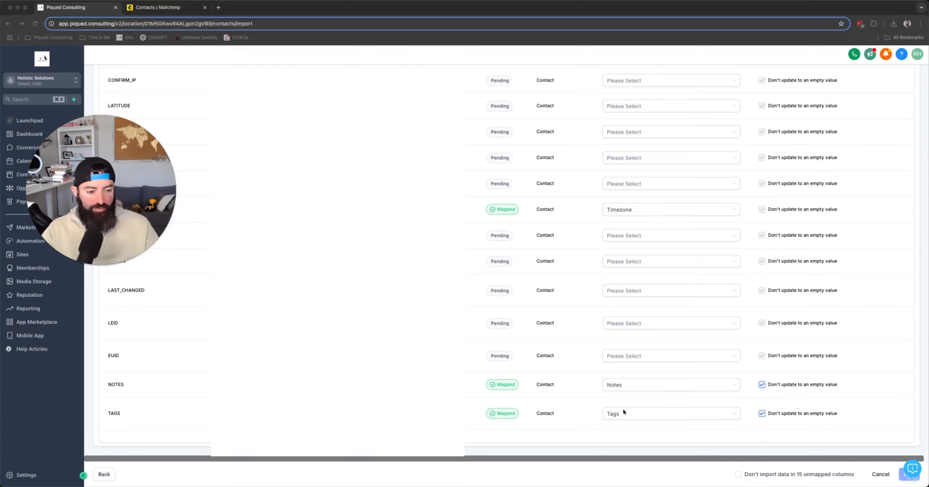
Exclude the data in the 15 unmapped columns from the import and continue to the verification stage.
scroll(760, 397, "up", 5)
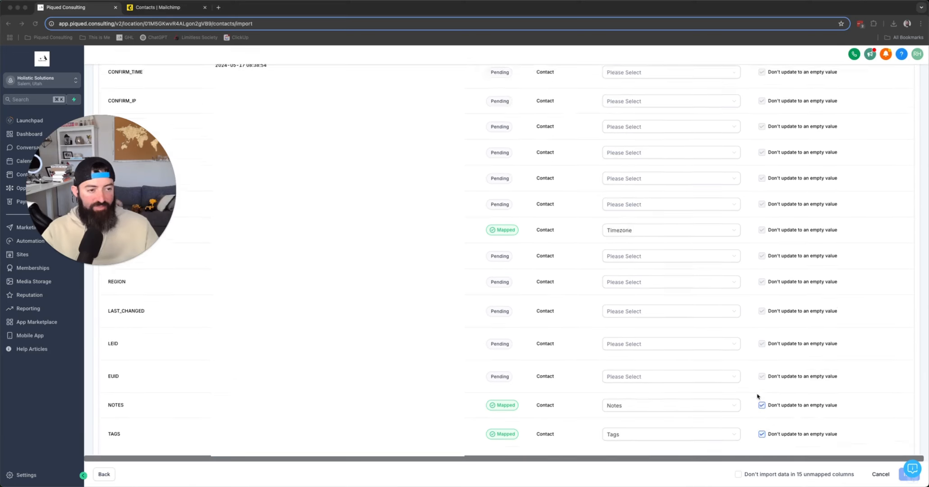
scroll(760, 397, "up", 5)
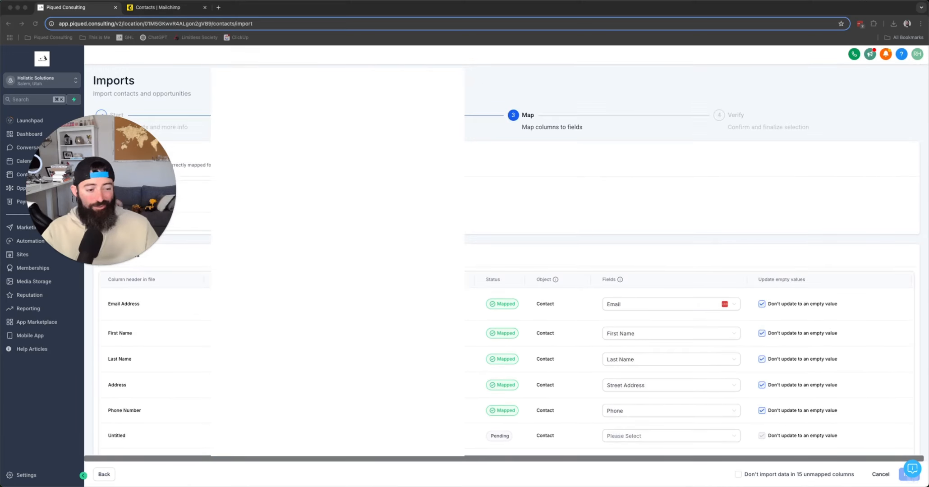
left_click(738, 475)
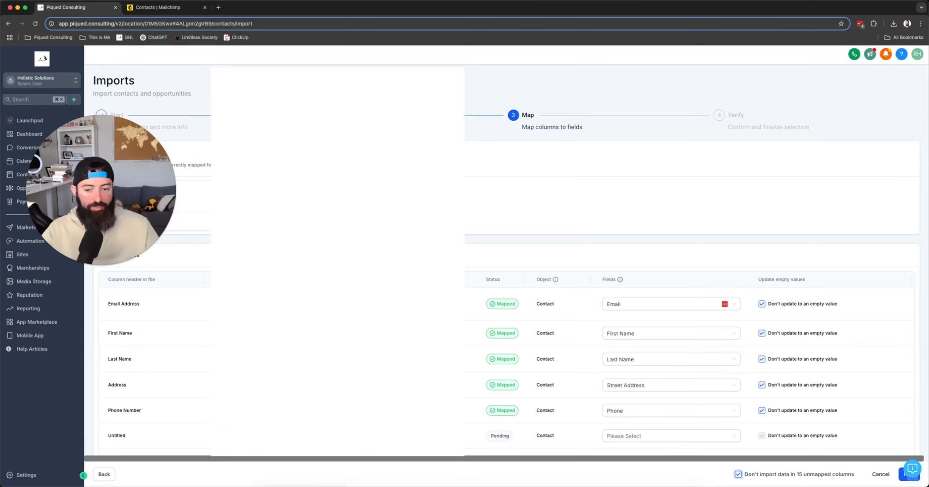
left_click(908, 480)
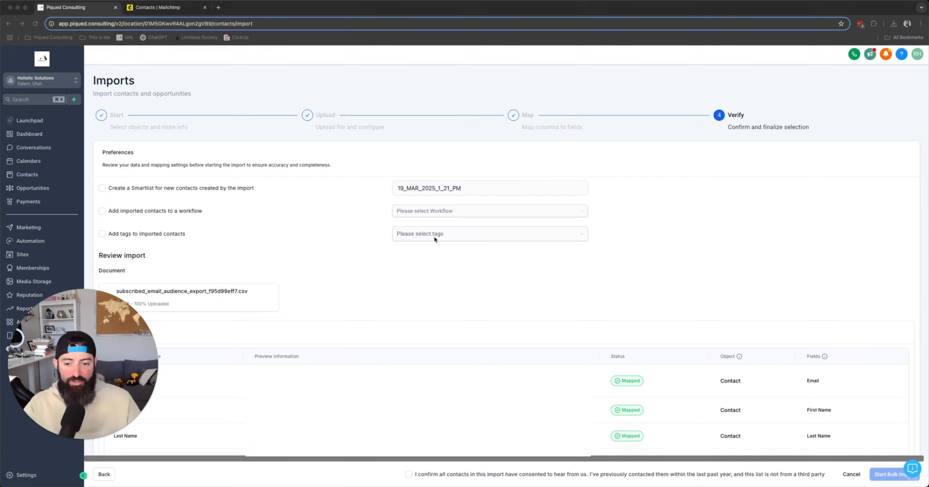
Enable adding tags to the imported contacts, then create and assign the tag "mailchimp import".
left_click(102, 233)
left_click(425, 235)
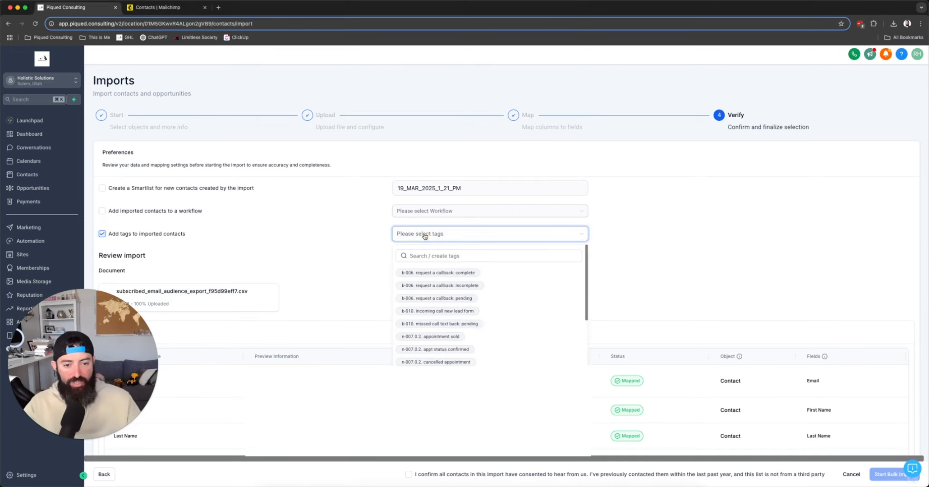
left_click(426, 256)
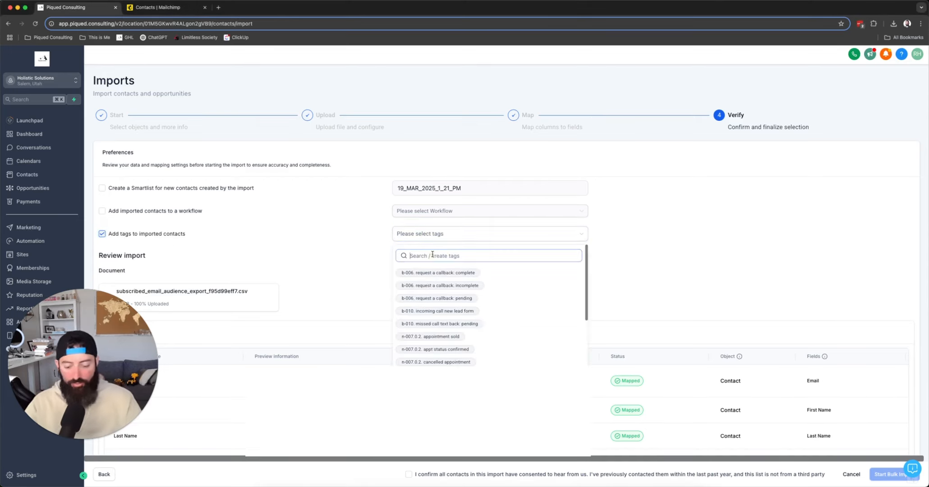
type("mailchimp")
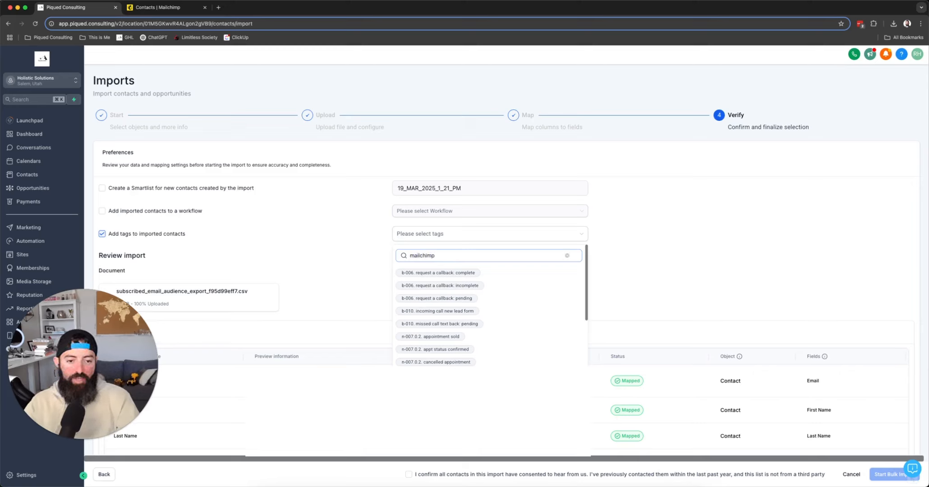
type(" import")
left_click(426, 276)
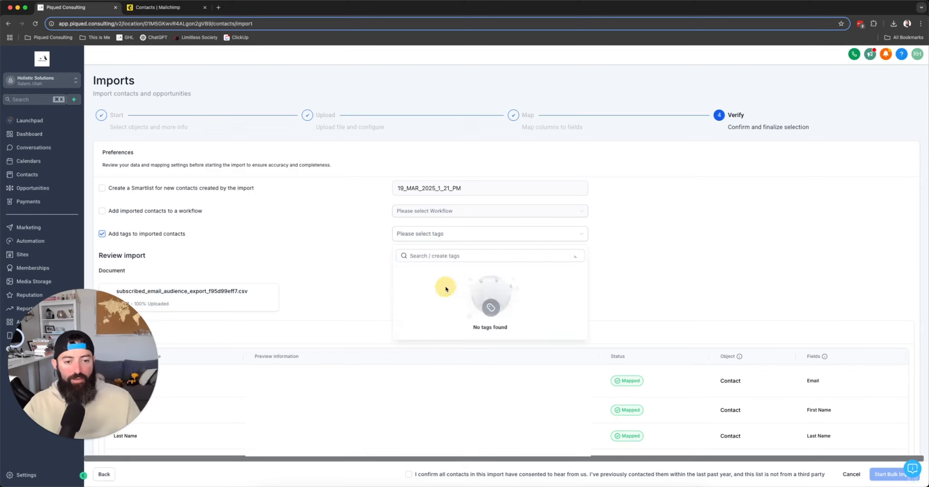
left_click(371, 261)
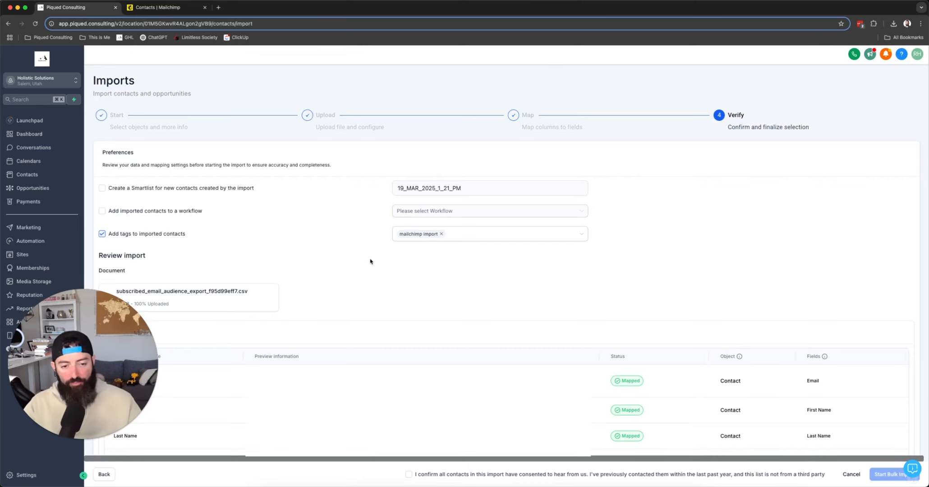
Review the final mapping, confirm that all contacts have consented to hear from the business, and start the bulk import.
scroll(371, 261, "down", 5)
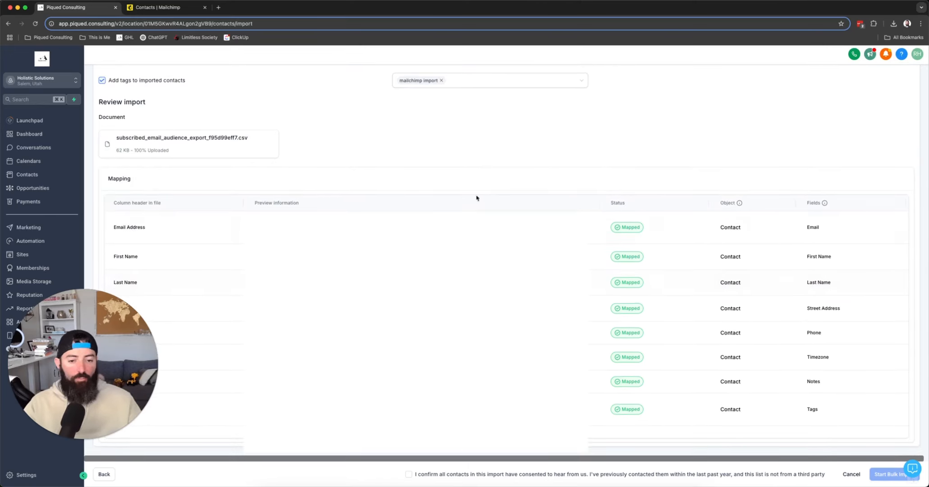
left_click_drag(83, 406, 111, 222)
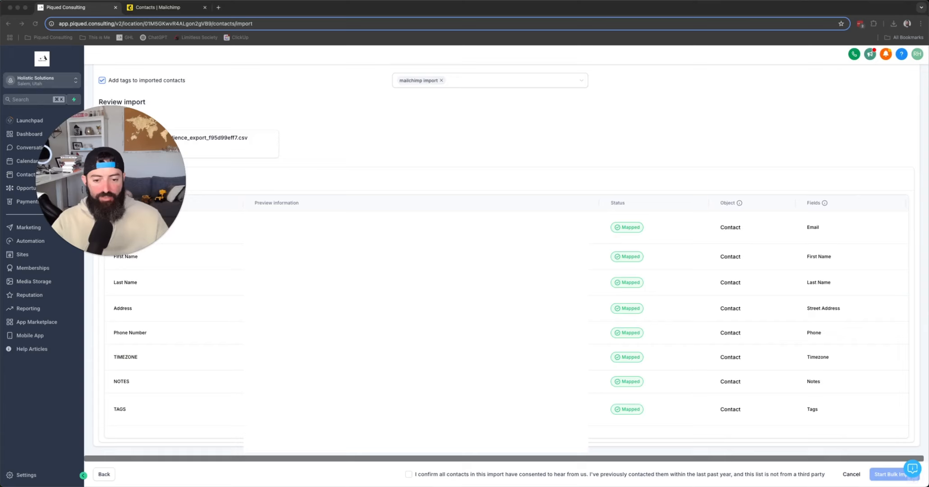
left_click(408, 475)
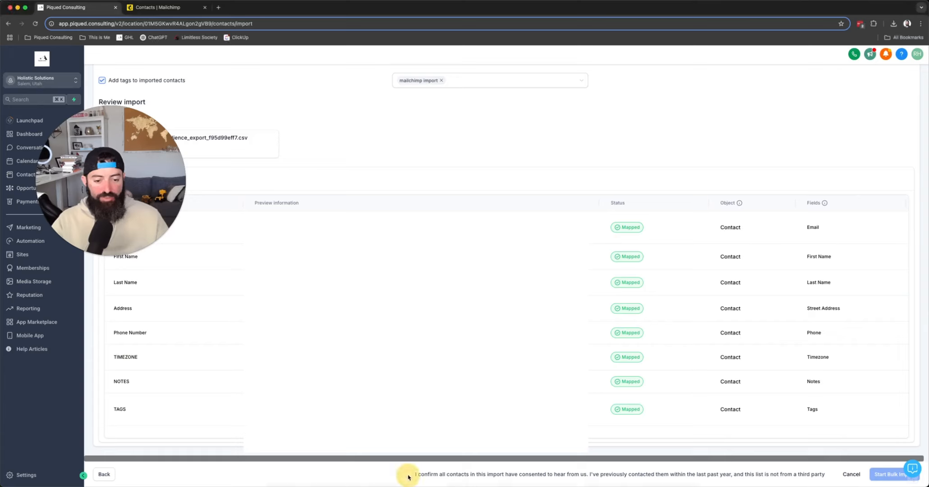
left_click(408, 474)
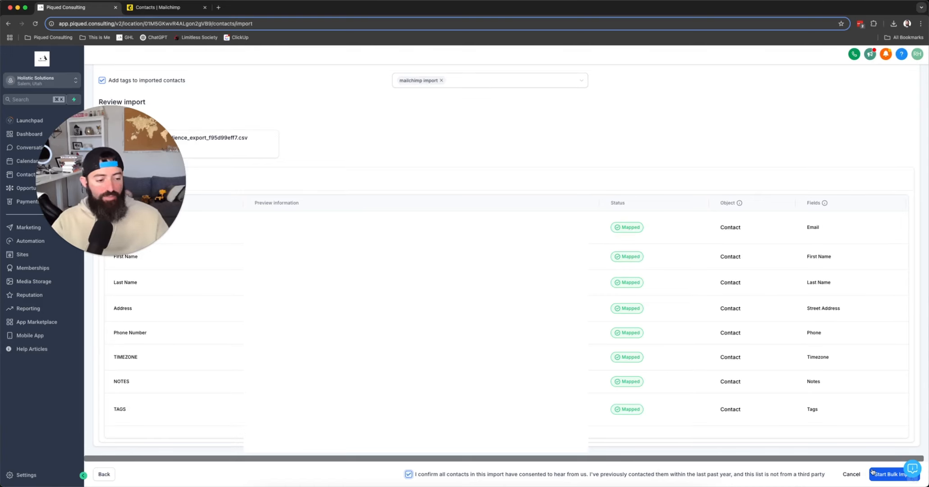
left_click(885, 475)
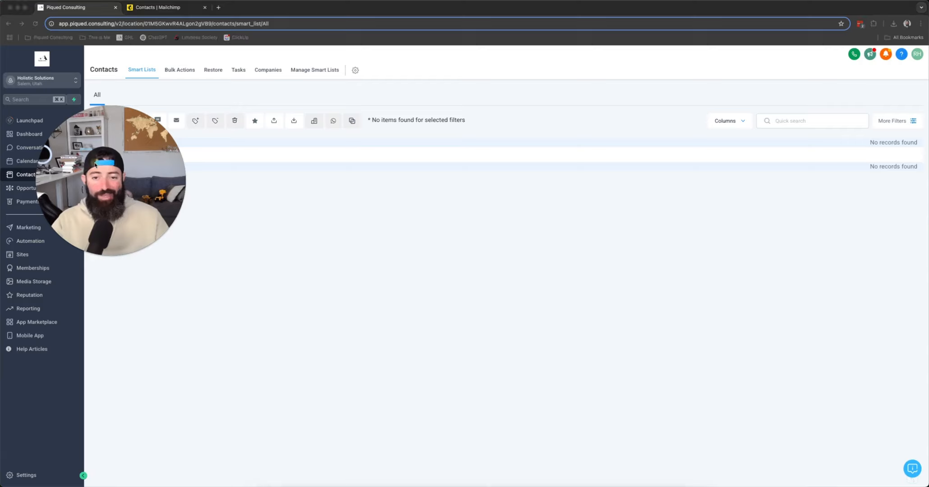
Check the import's progress among the bulk actions and return to the list of all contacts.
left_click_drag(96, 165, 90, 361)
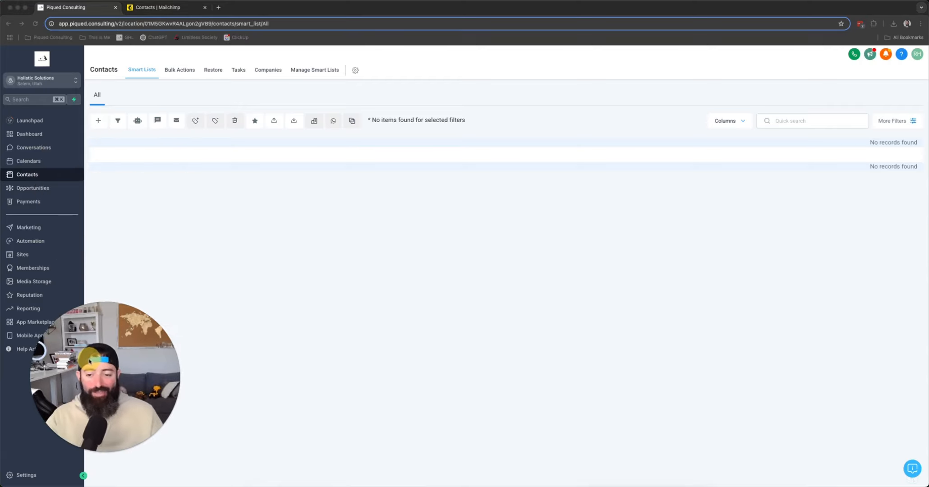
left_click(178, 72)
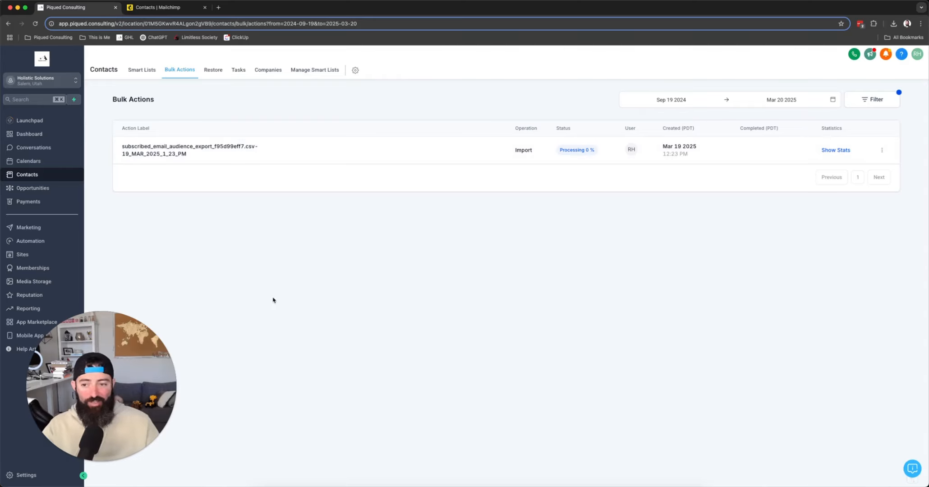
left_click(142, 68)
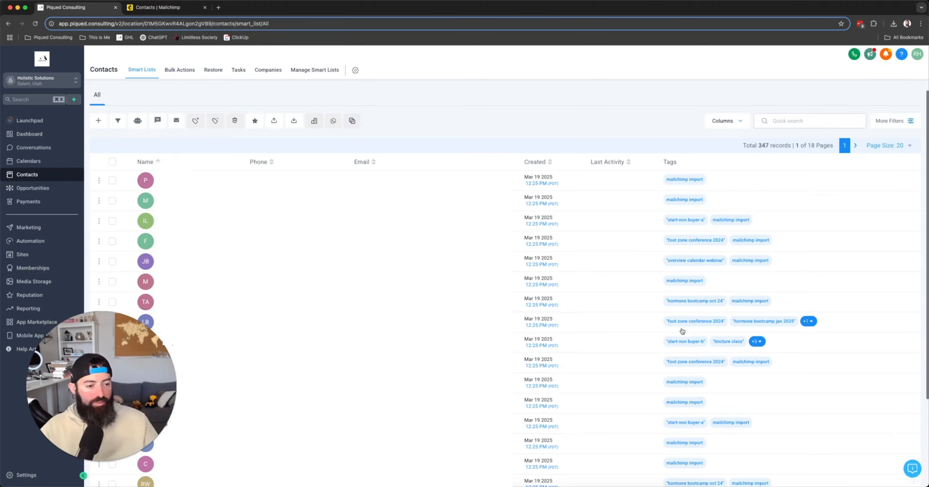
Inspect the additional tags on two imported contacts that have more tags than the list shows, then close the tag pop-up.
left_click(813, 323)
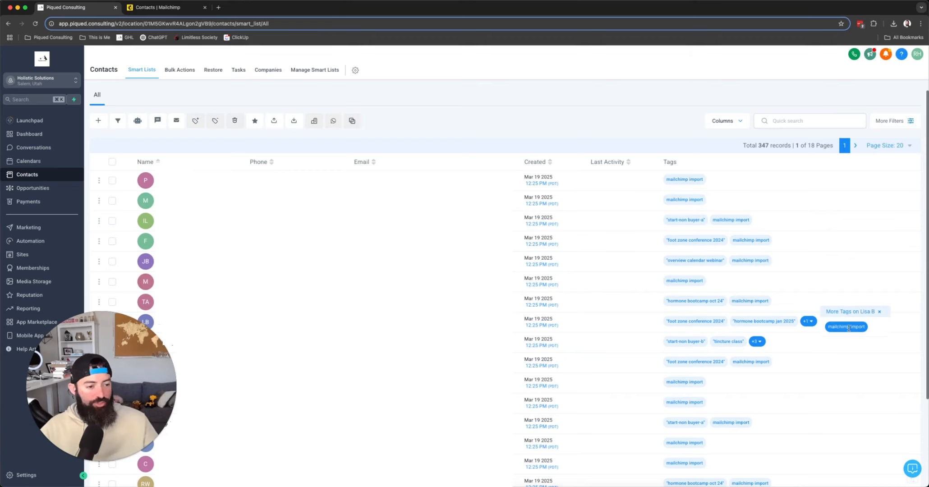
left_click(758, 342)
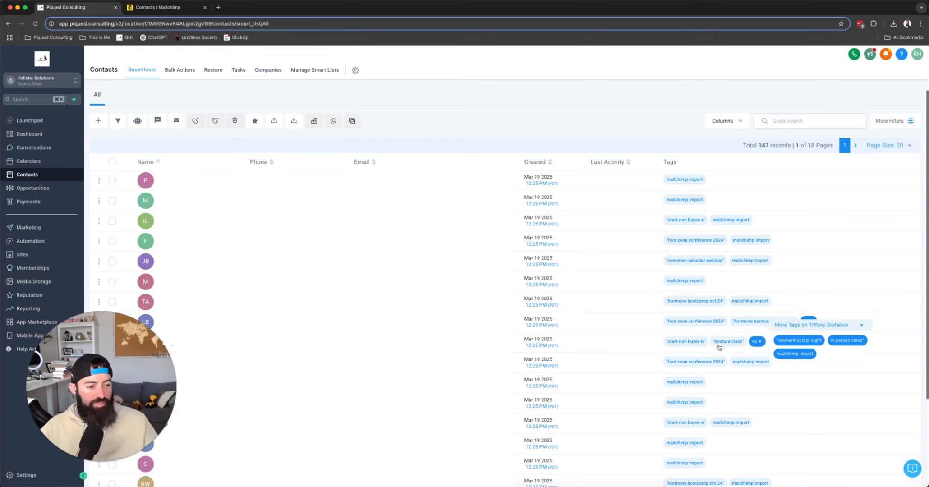
left_click(695, 259)
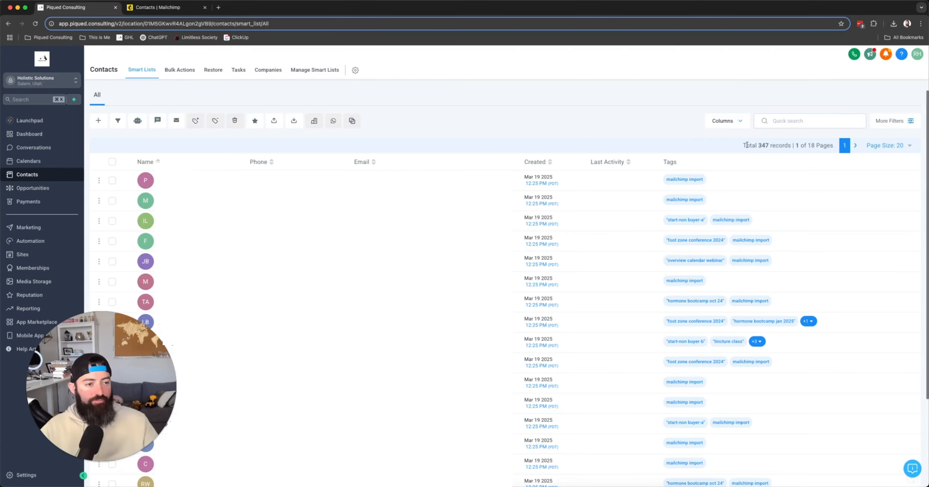
Switch to Mailchimp to check the audience's email subscriber count, then return to Piqued Consulting to compare it with the contact total.
left_click(165, 8)
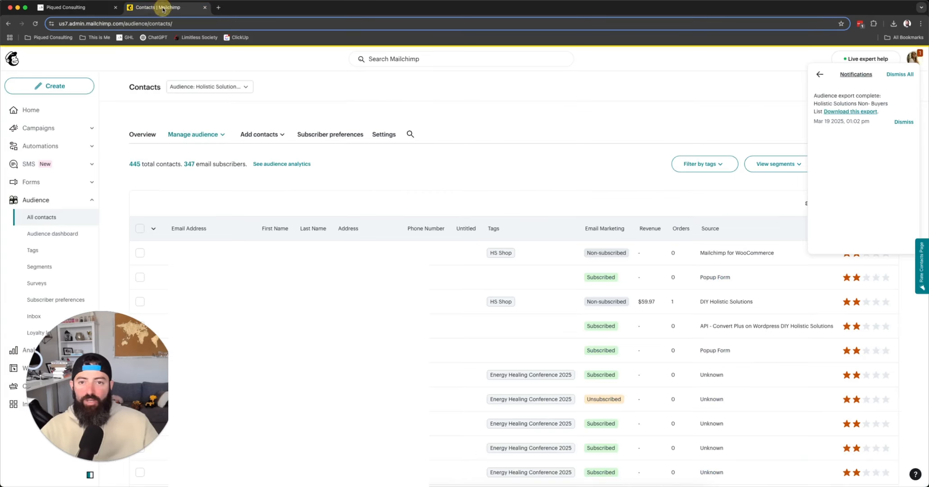
left_click(190, 164)
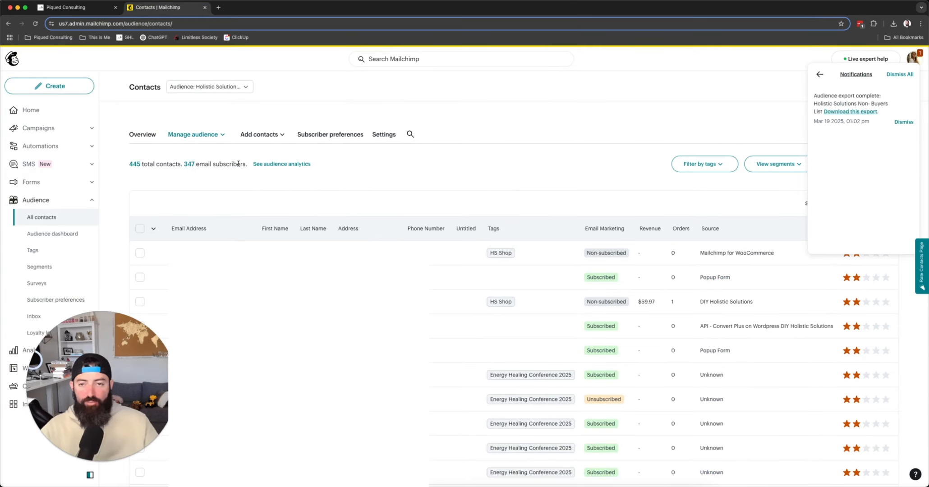
left_click(82, 8)
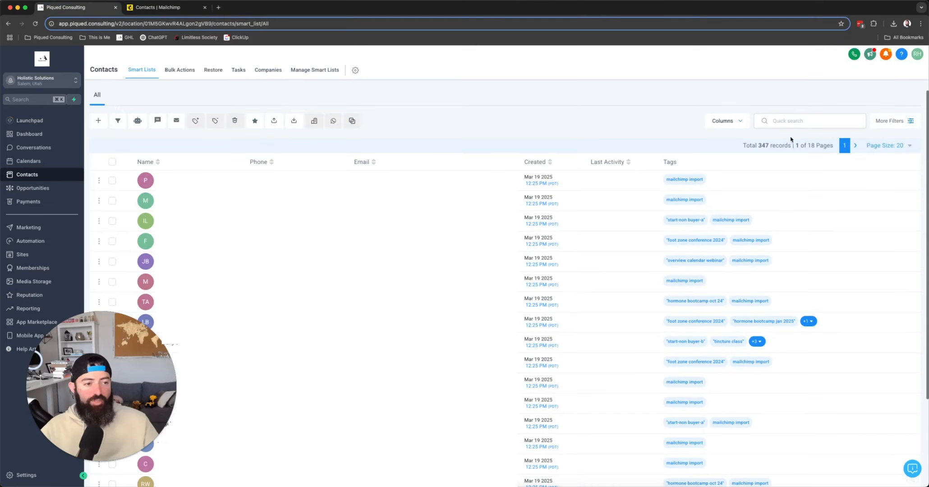